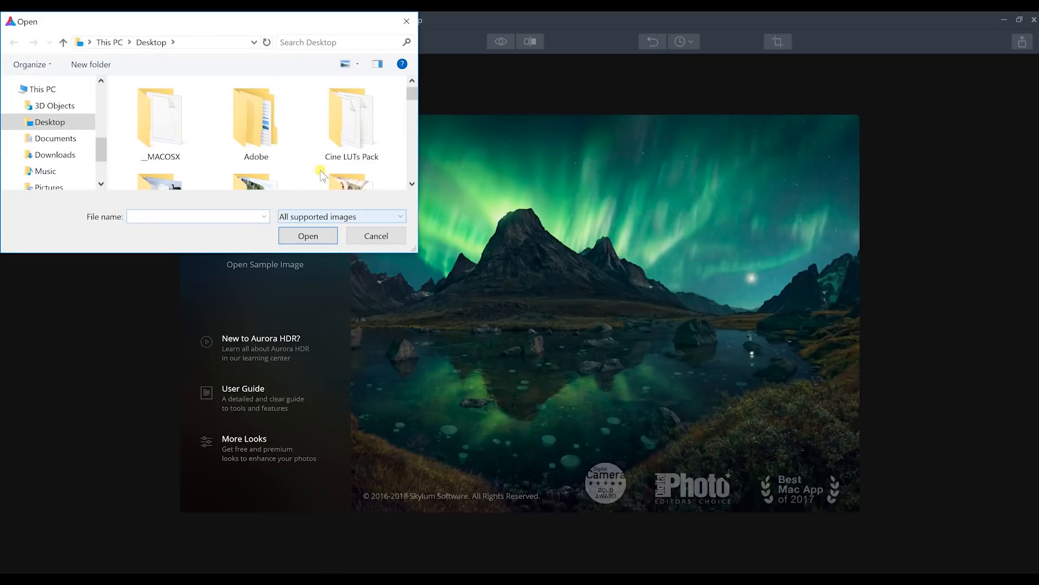
Open DSC04762, DSC04762-2 and DSC04762-3 from the Desktop and merge them into one HDR image without auto alignment
left_click_drag(420, 251, 557, 336)
left_click_drag(552, 119, 553, 223)
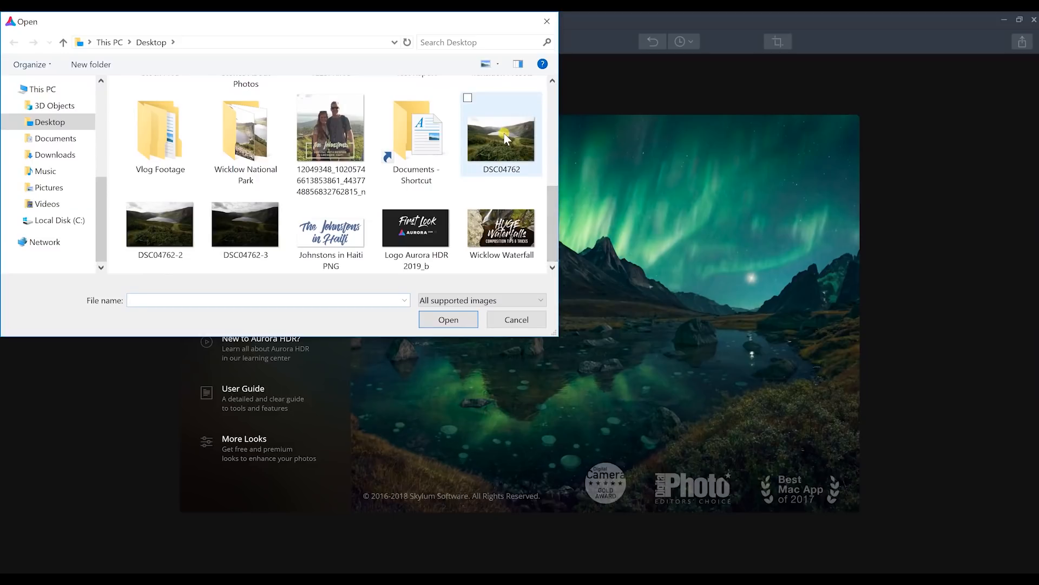
left_click(467, 147)
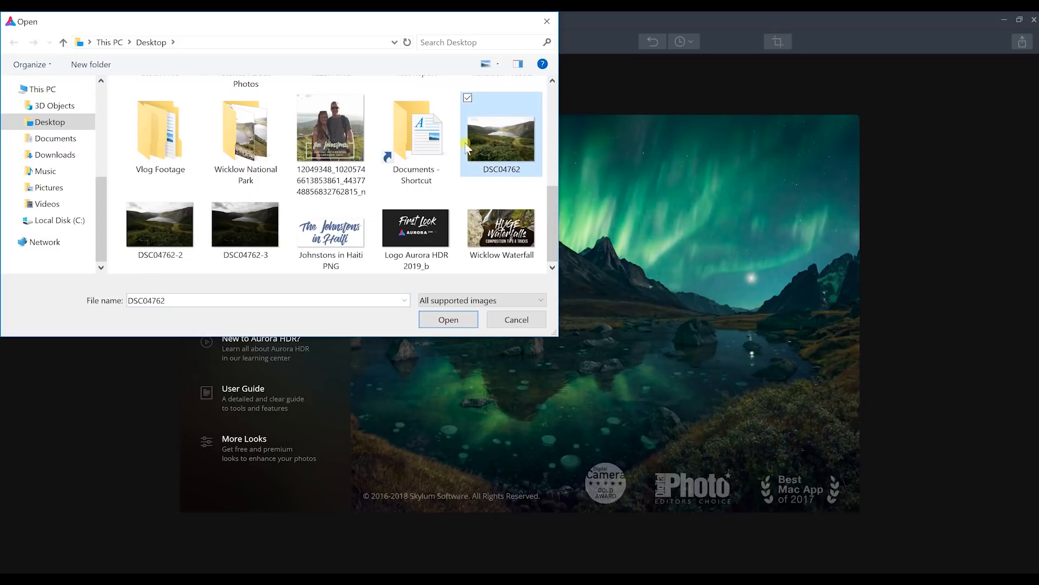
left_click(252, 229, "shift")
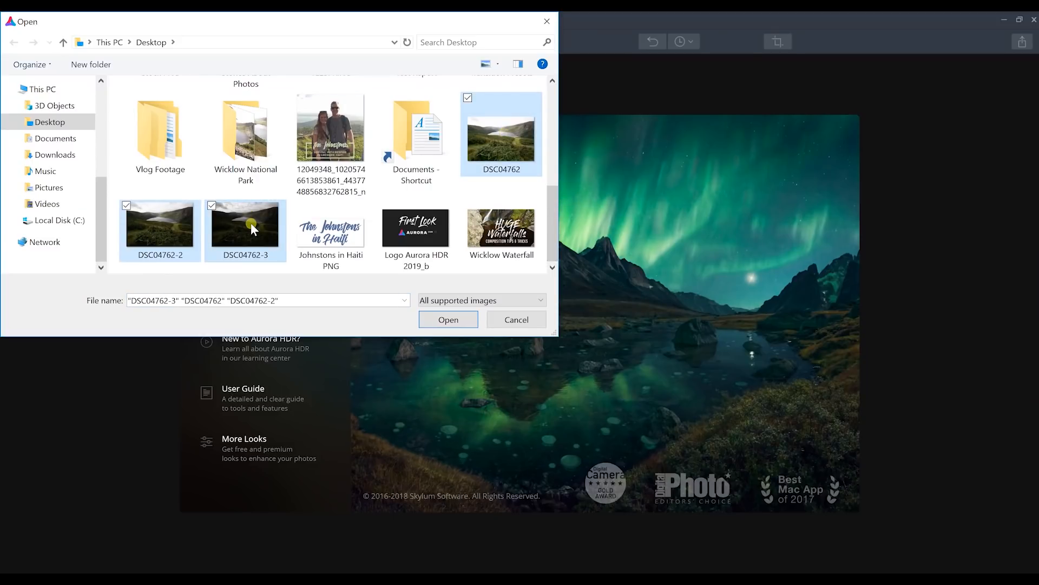
left_click(449, 320)
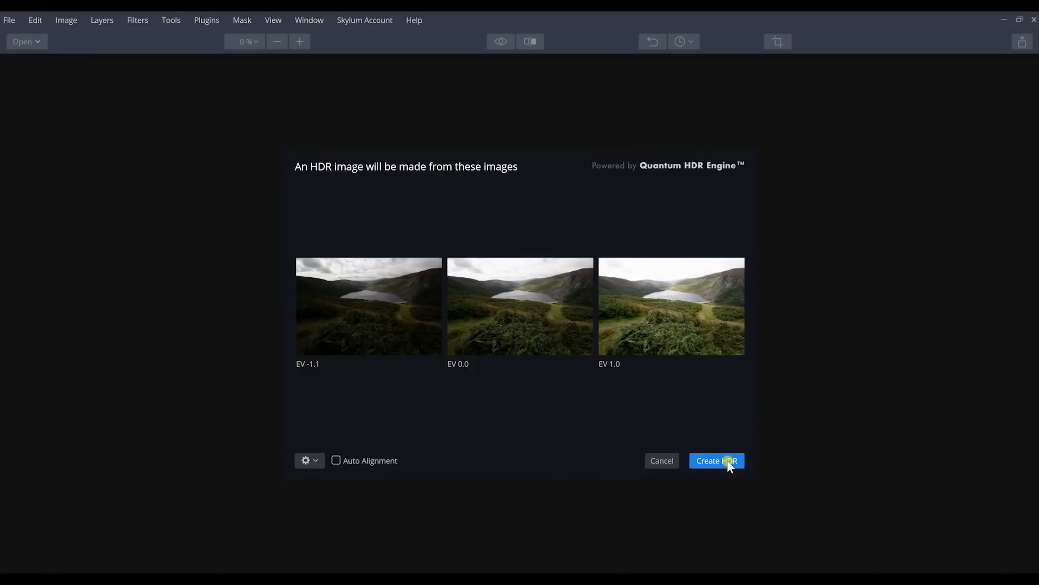
left_click(728, 461)
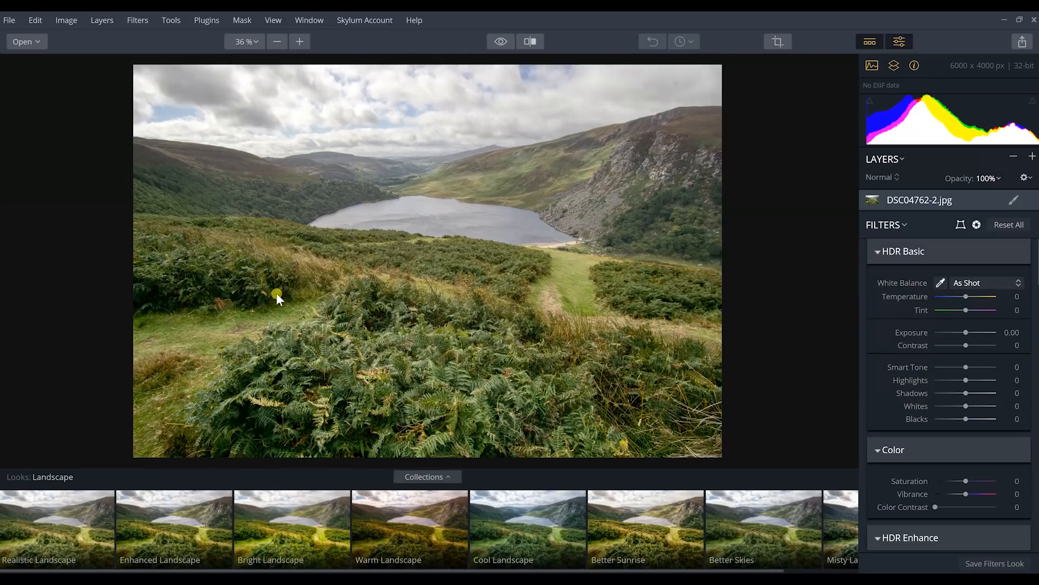
Compare the merged HDR image with the original in the split before/after view
left_click(530, 42)
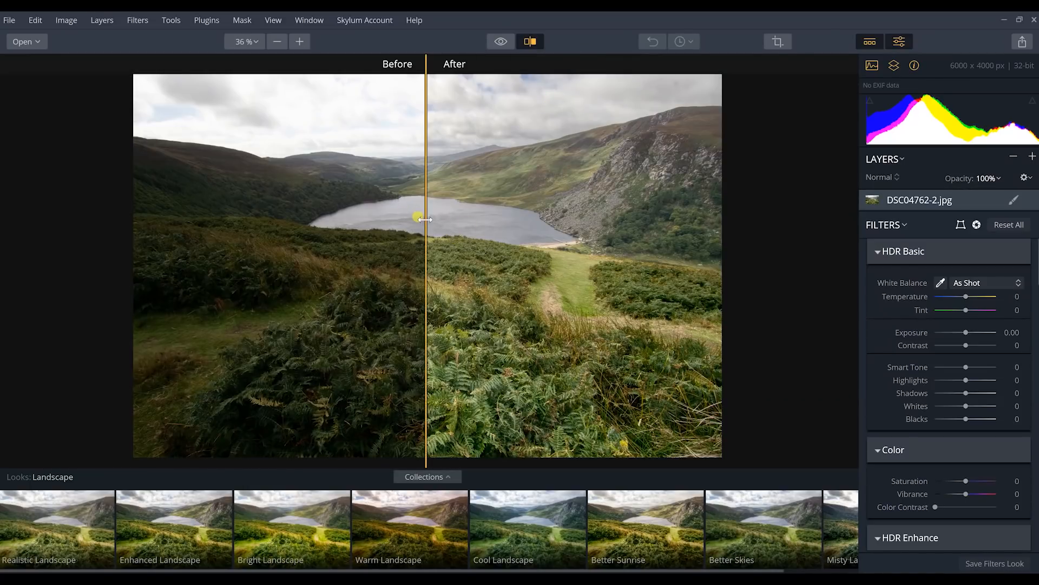
left_click_drag(425, 219, 192, 254)
left_click_drag(349, 267, 89, 216)
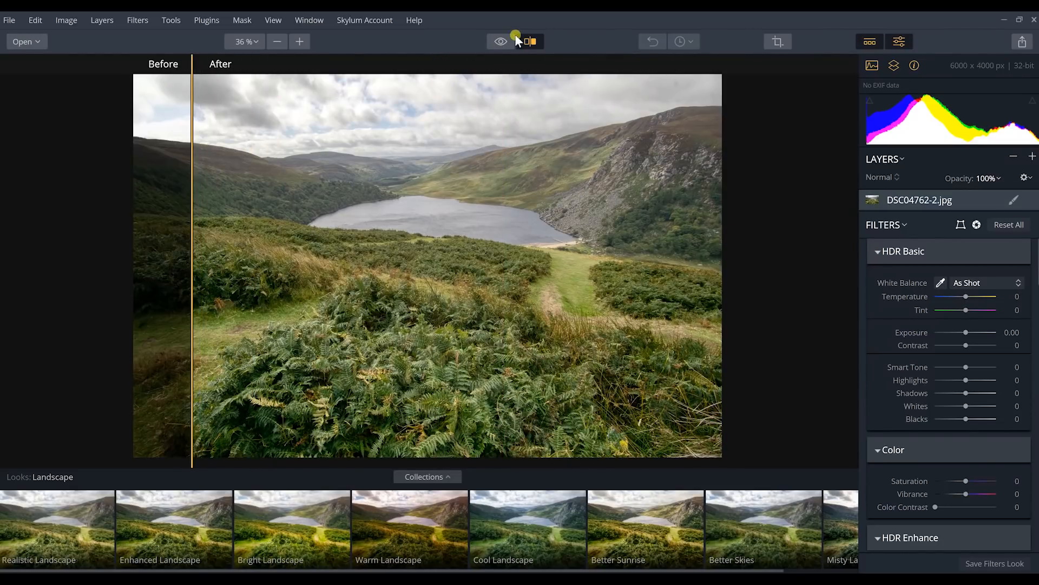
left_click(530, 42)
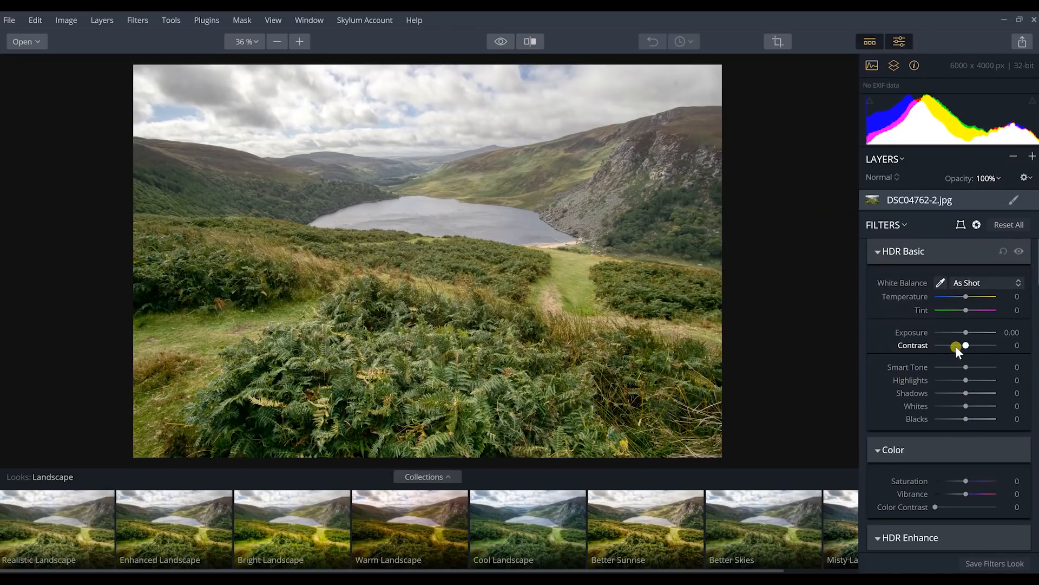
Collapse all filters except HDR Basic and set its Temperature to 3
left_click(902, 225)
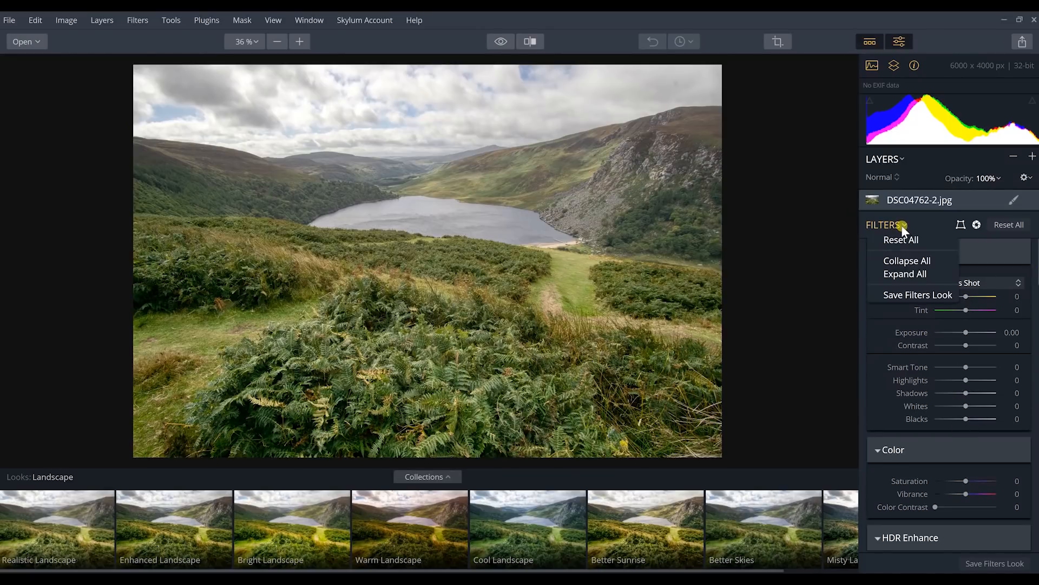
left_click(900, 262)
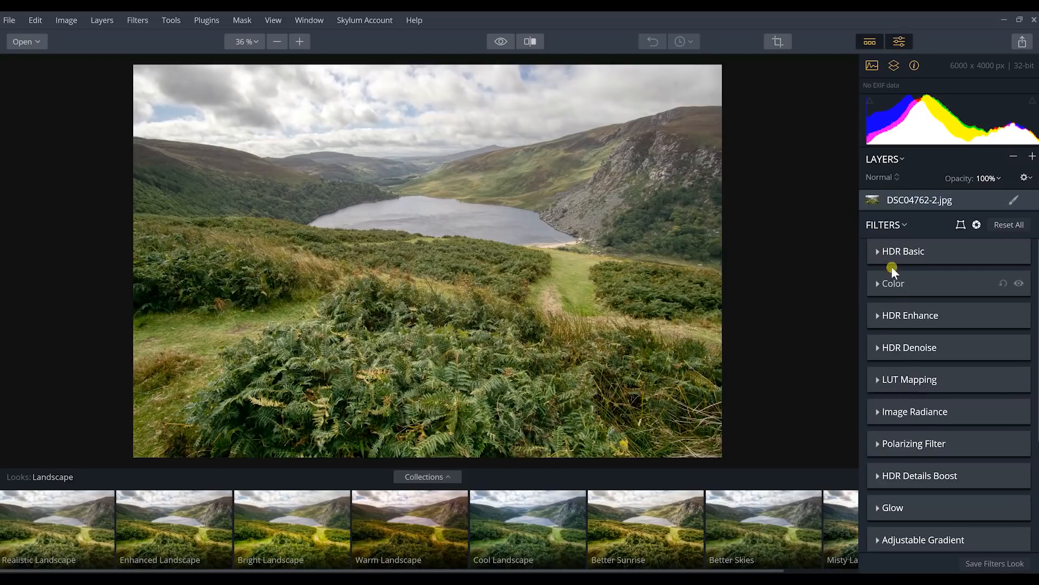
left_click(878, 251)
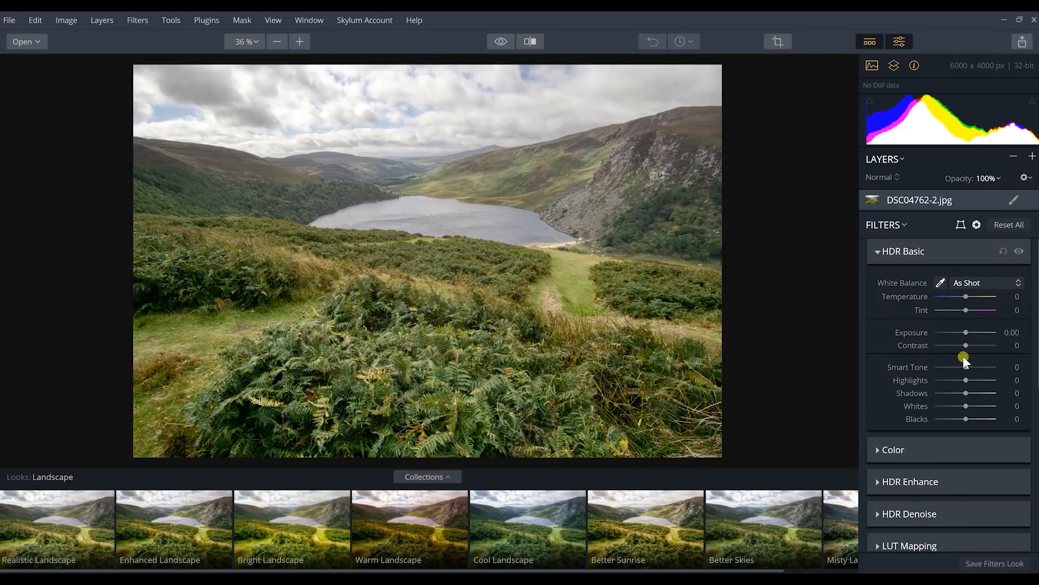
left_click_drag(966, 297, 967, 301)
left_click_drag(967, 301, 968, 302)
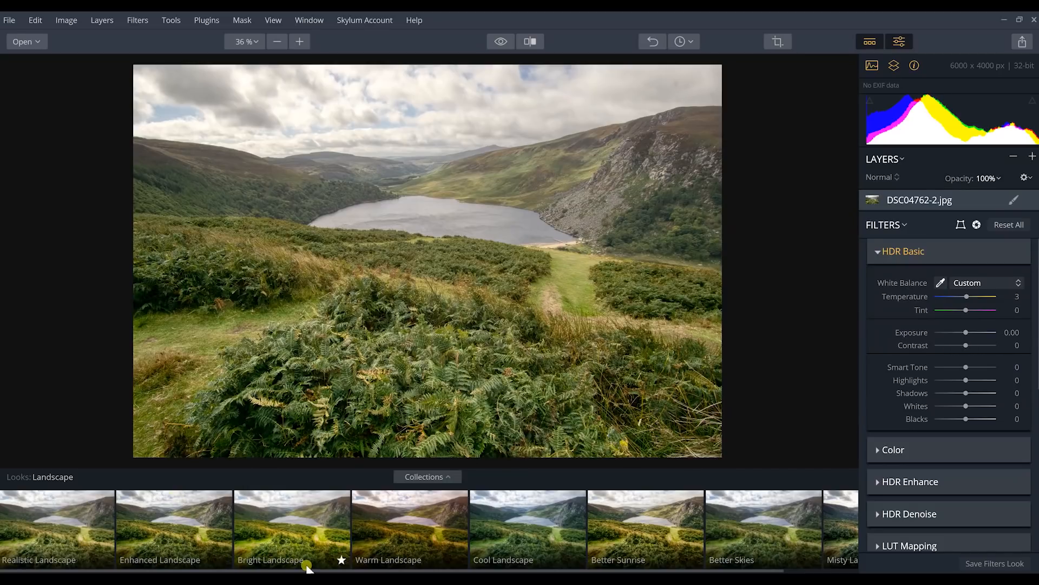
Try the Enhanced Landscape and Bright Landscape looks and keep Enhanced Landscape applied
left_click(157, 531)
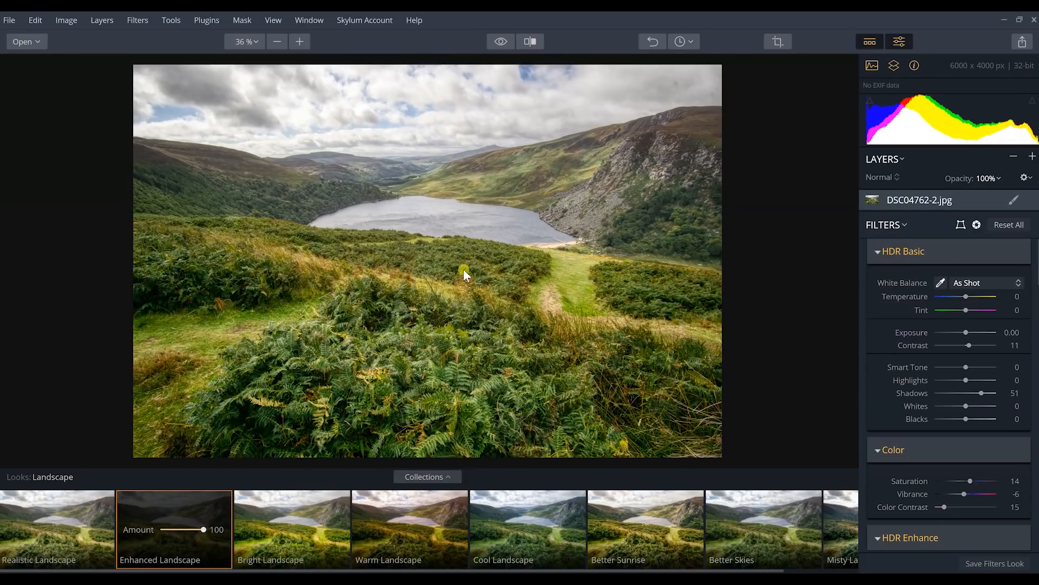
left_click(299, 524)
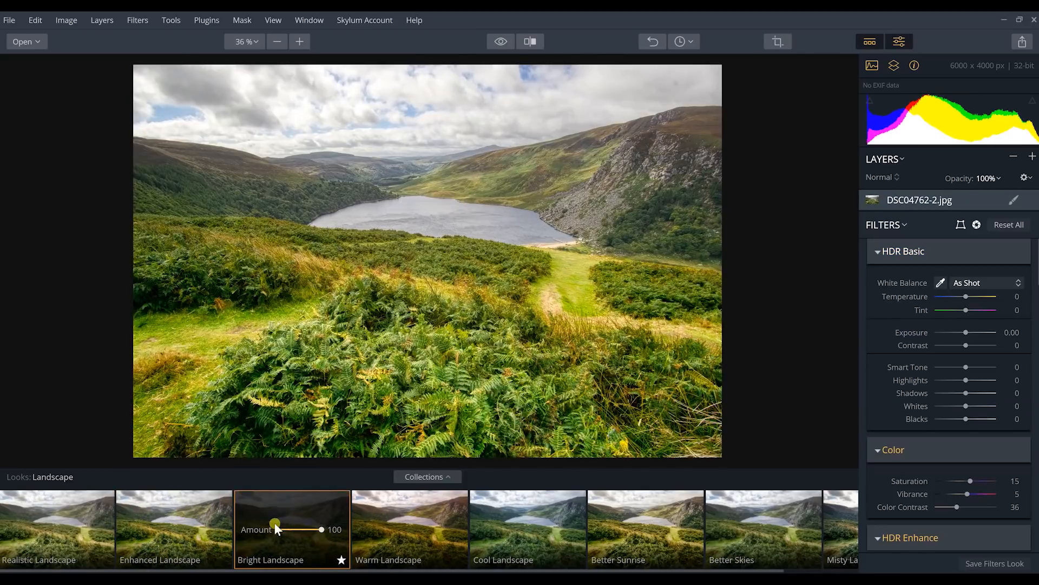
left_click(220, 530)
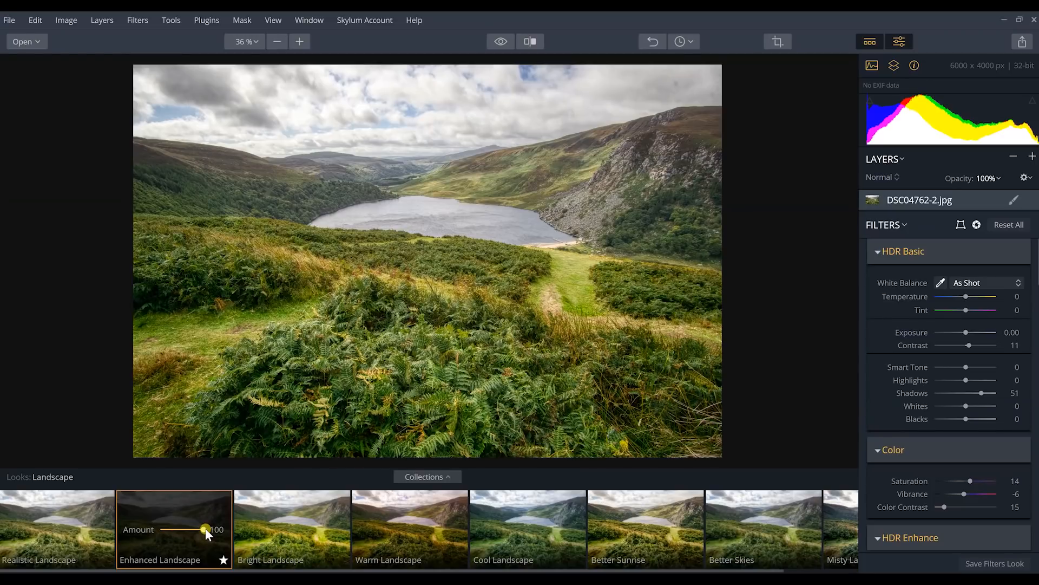
Reduce the Enhanced Landscape look's amount to 55
left_click_drag(205, 529, 188, 529)
left_click_drag(189, 529, 191, 529)
left_click_drag(190, 527, 231, 535)
left_click_drag(190, 531, 190, 532)
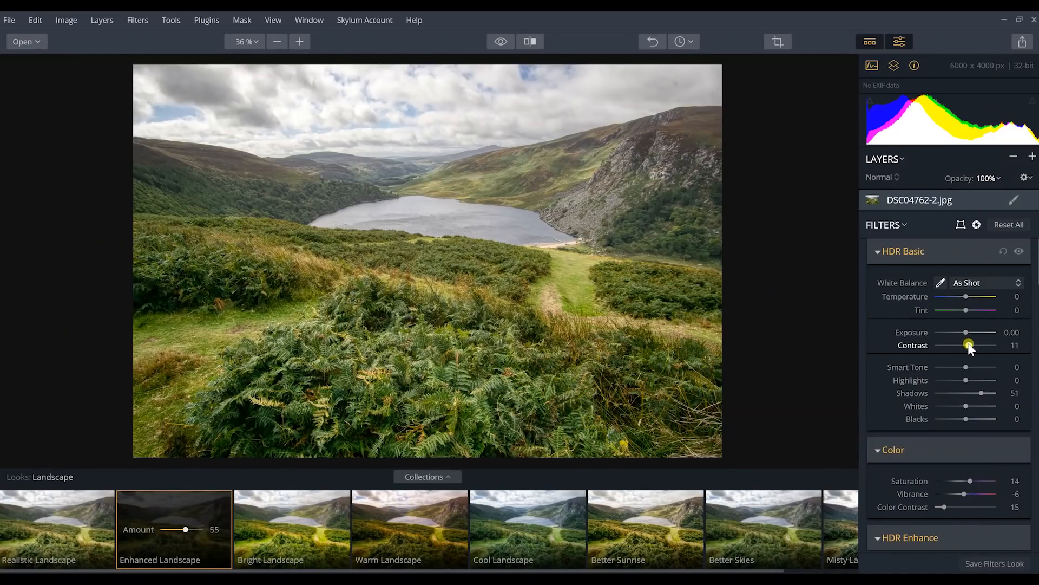
Set Contrast to 33 in HDR Basic, and Vibrance to 20 and Saturation to 18 in Color
left_click_drag(969, 344, 976, 343)
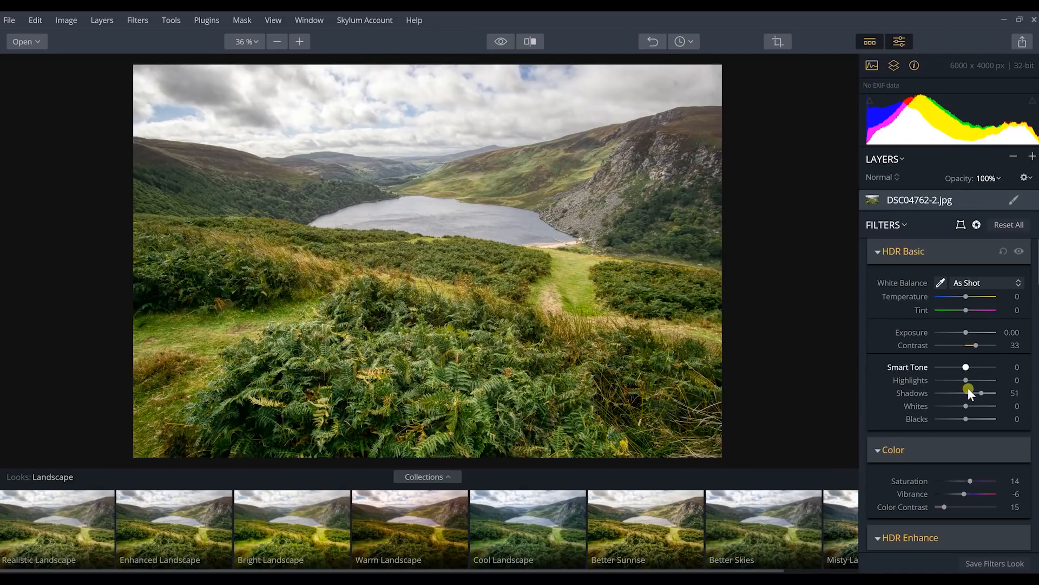
left_click_drag(967, 495, 973, 496)
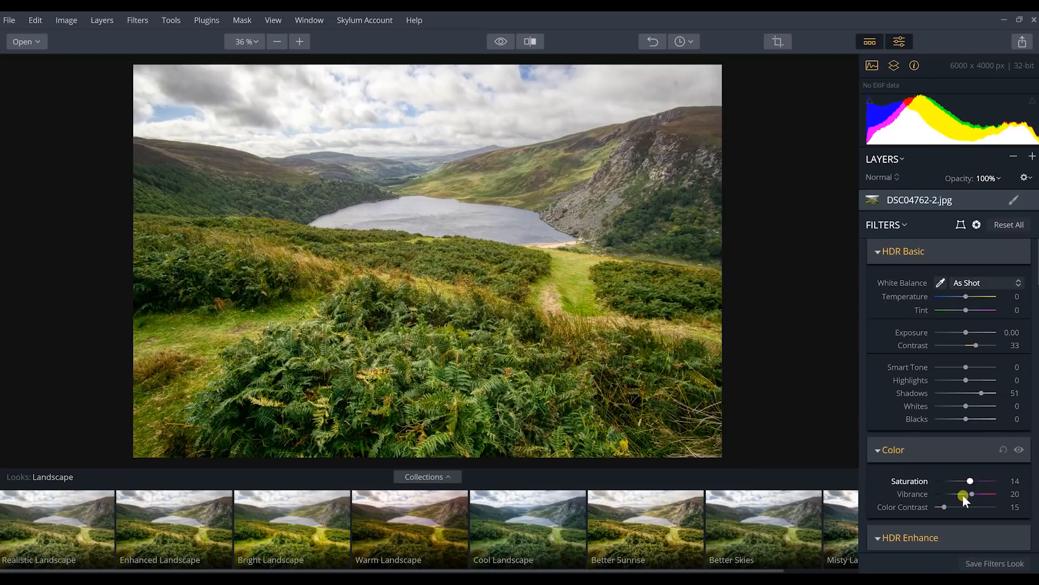
left_click_drag(968, 482, 970, 482)
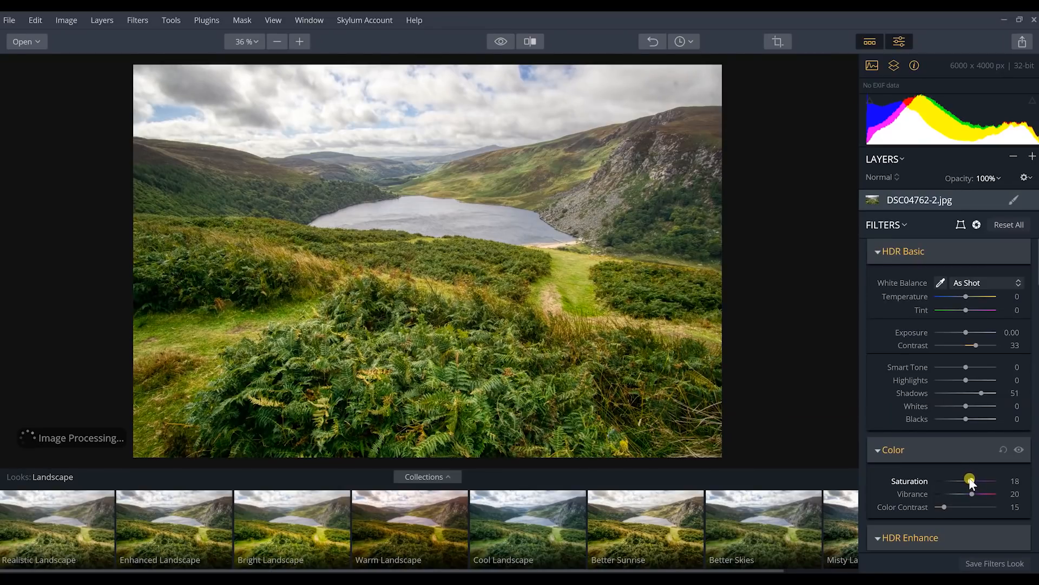
Collapse all the filter groups to get a compact filter list
left_click(875, 250)
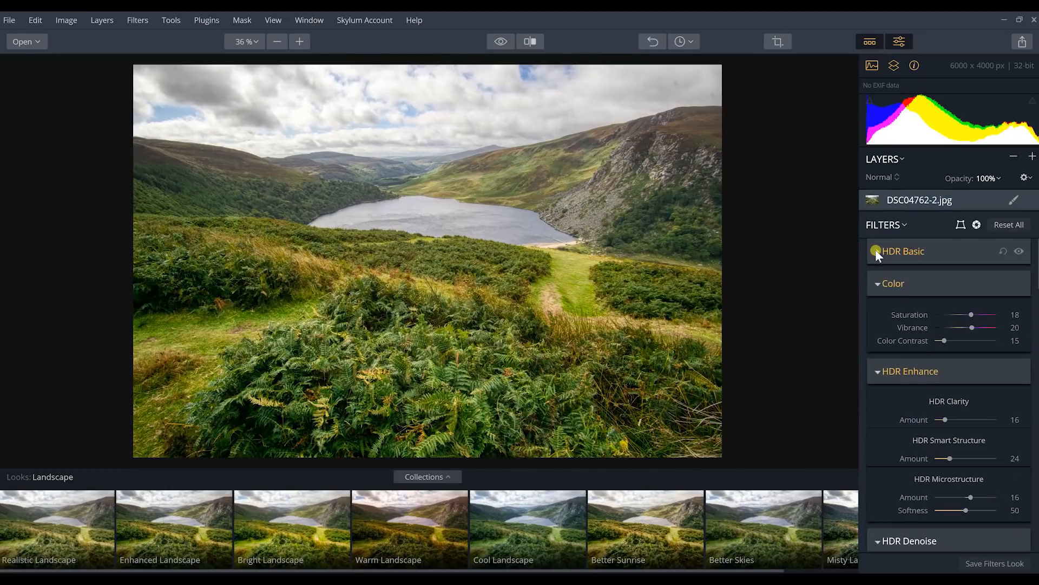
left_click(879, 282)
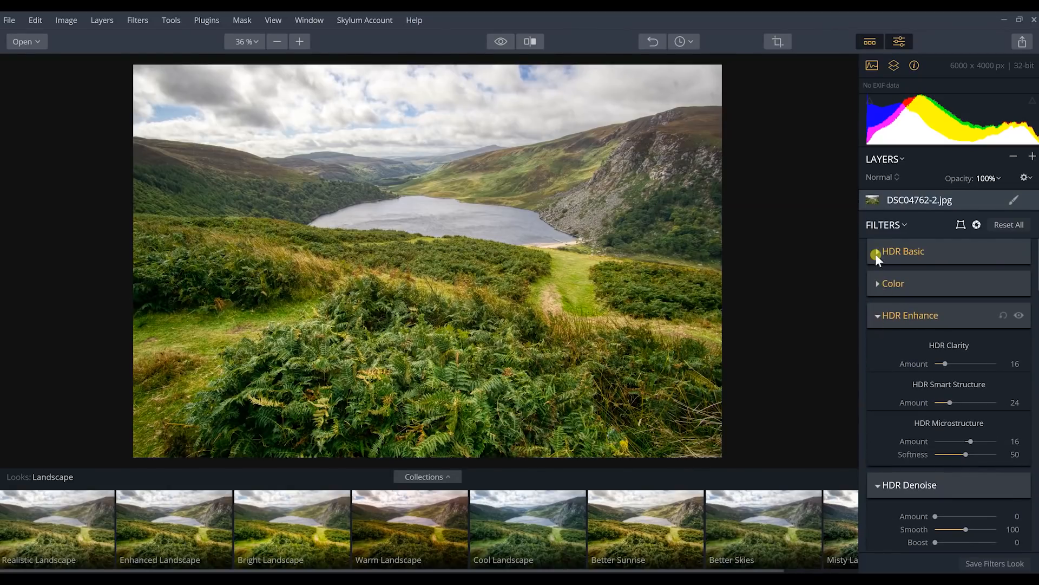
left_click(884, 223)
left_click(903, 264)
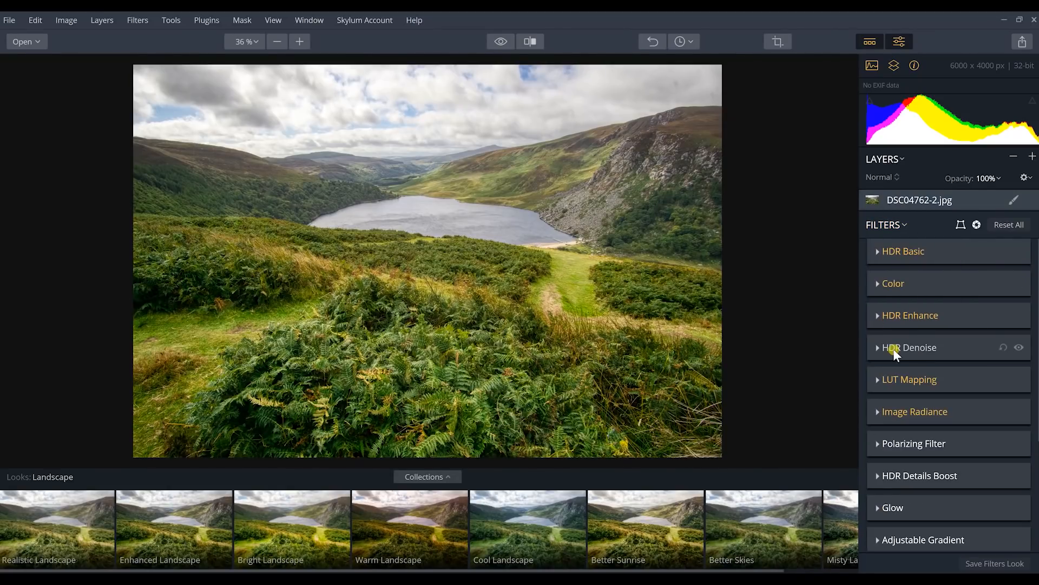
Slightly lower the HDR Clarity and HDR Smart Structure amounts in the HDR Enhance filter
left_click(877, 315)
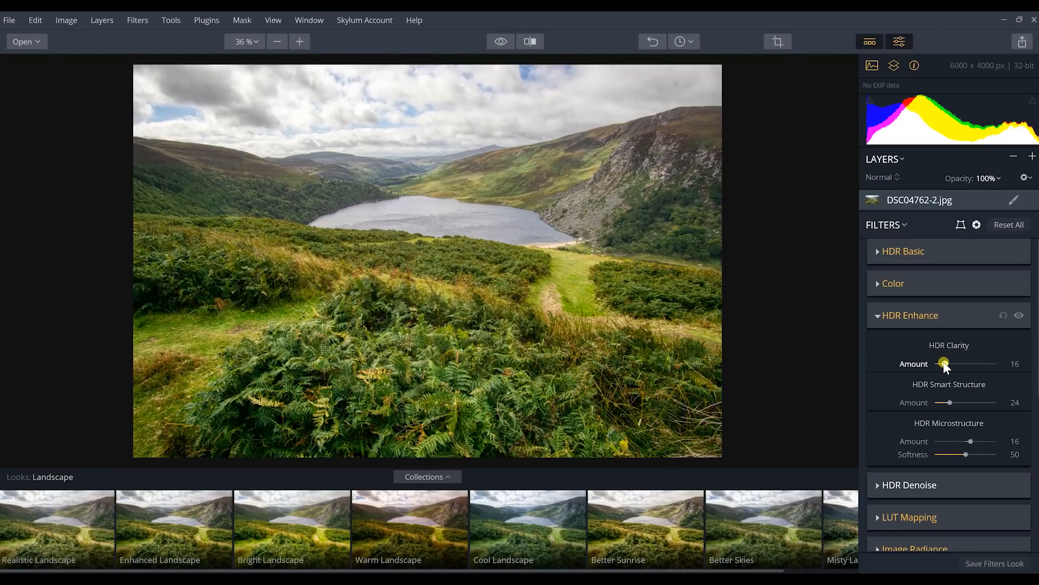
left_click_drag(944, 364, 942, 365)
left_click_drag(950, 403, 947, 404)
left_click(879, 315)
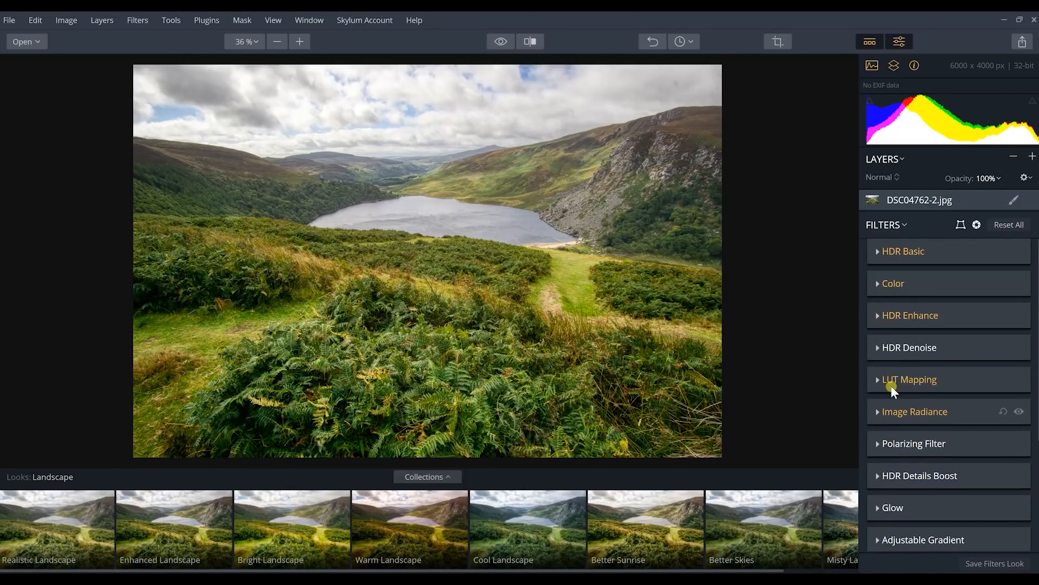
left_click(898, 348)
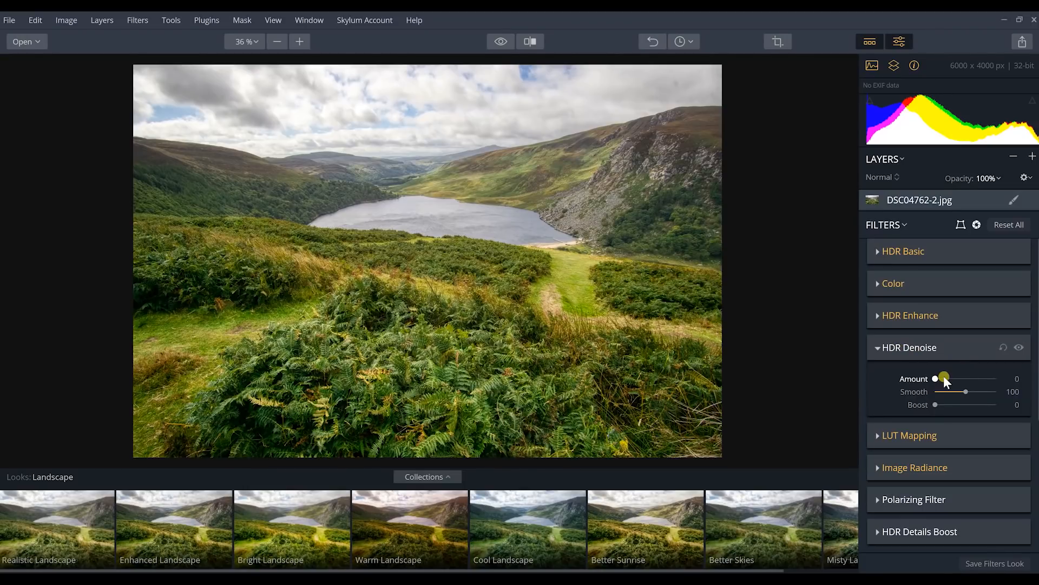
left_click(885, 352)
Choose the Glorious LUT in the LUT Mapping filter with an amount of 40
left_click(877, 379)
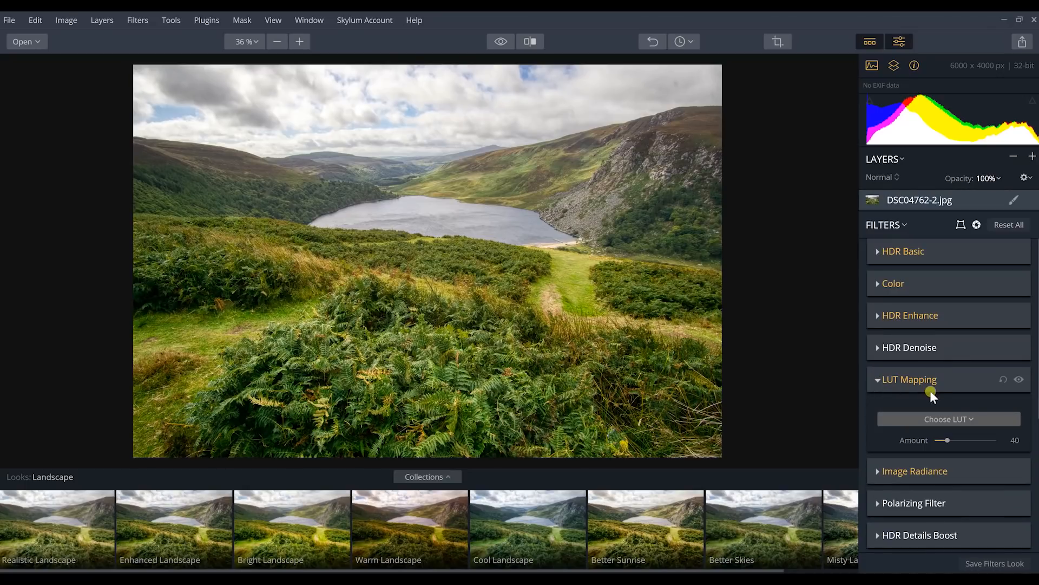
left_click(951, 423)
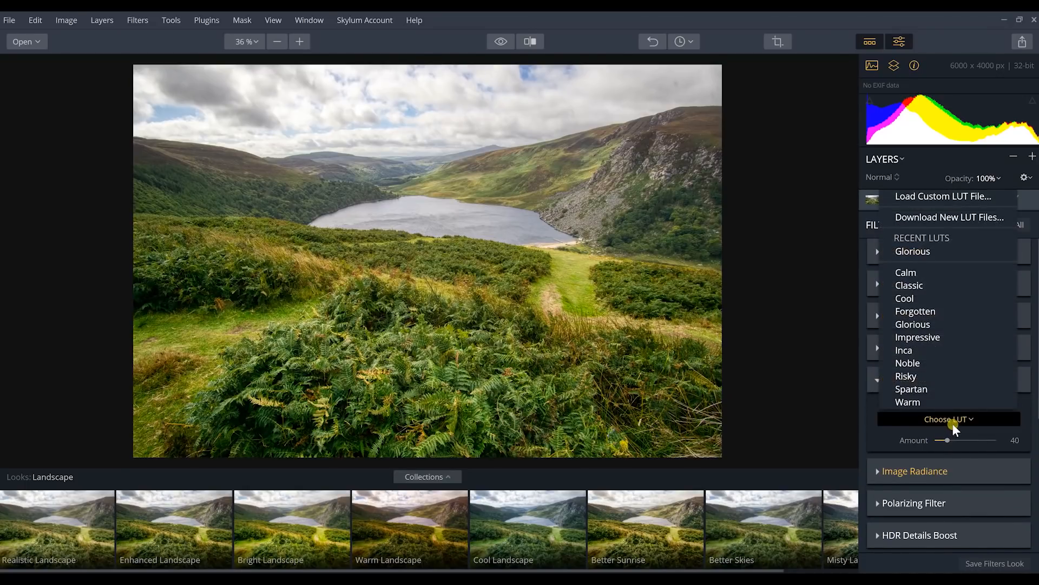
left_click(912, 325)
left_click_drag(946, 440, 924, 443)
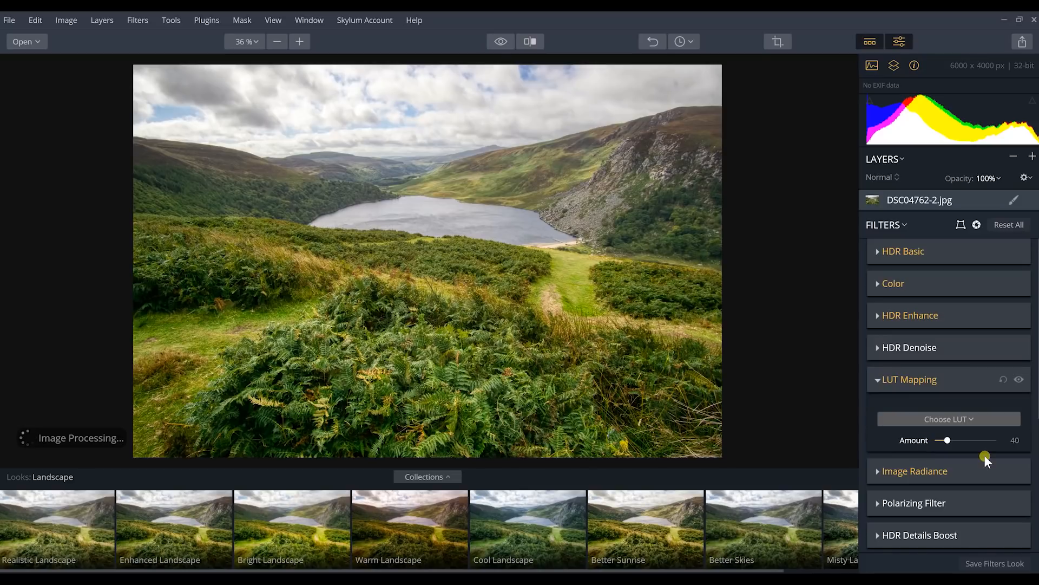
left_click(877, 380)
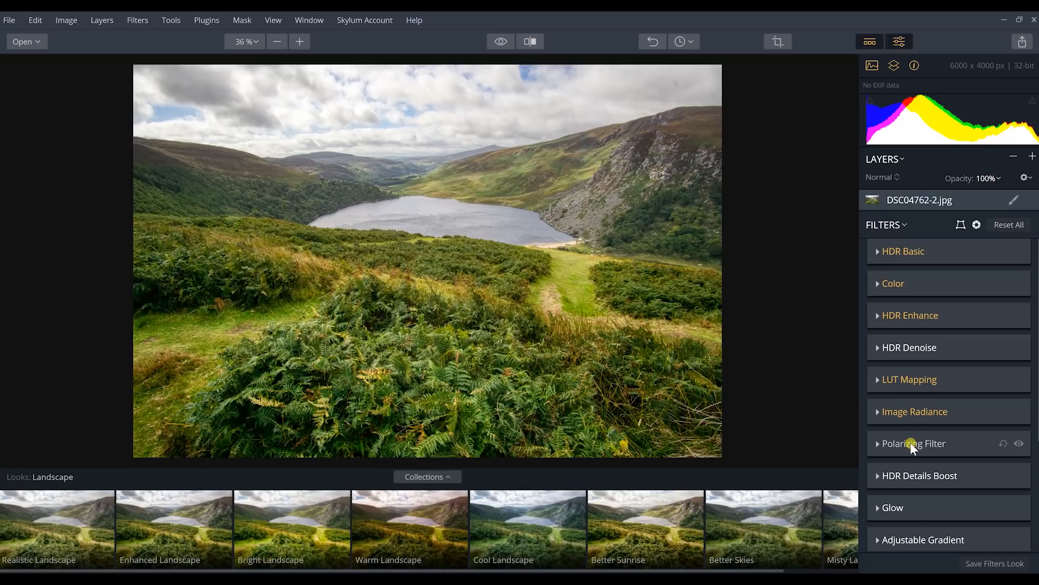
Sharpen the fine details by setting Small to 20 in the HDR Details Boost filter
left_click(911, 474)
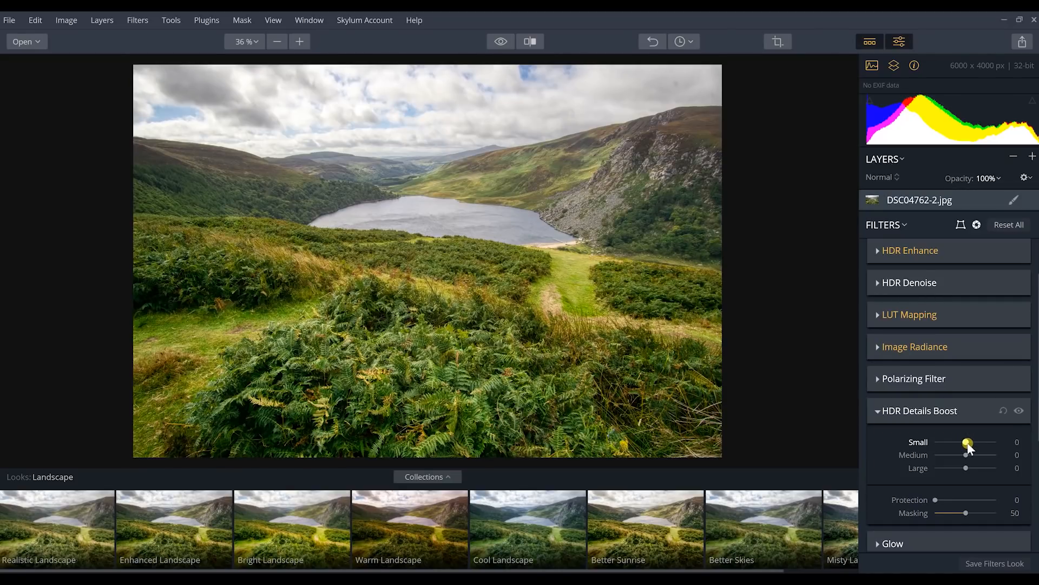
left_click_drag(973, 443, 993, 443)
left_click_drag(997, 442, 992, 443)
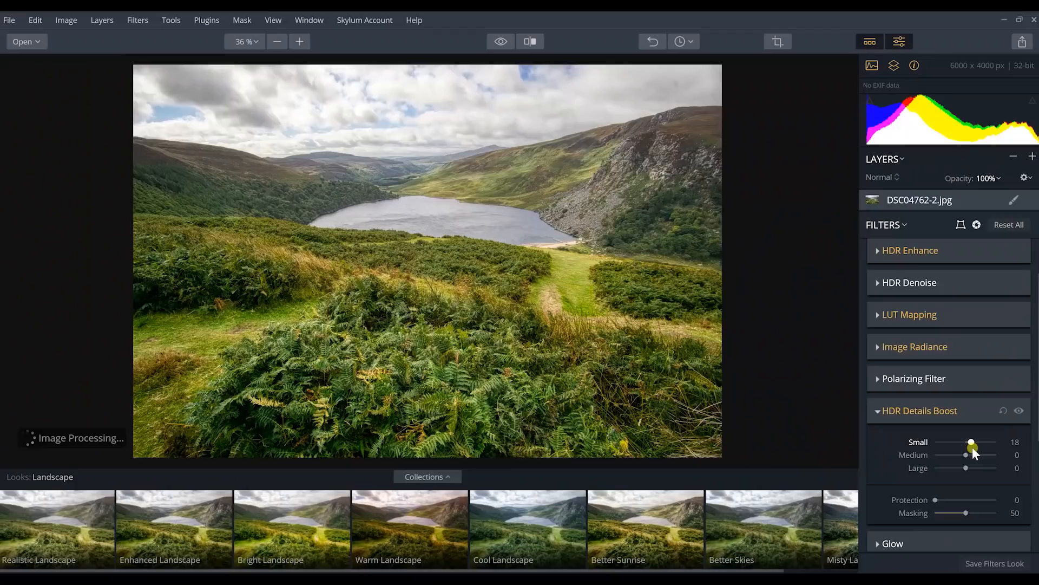
left_click_drag(973, 448, 975, 450)
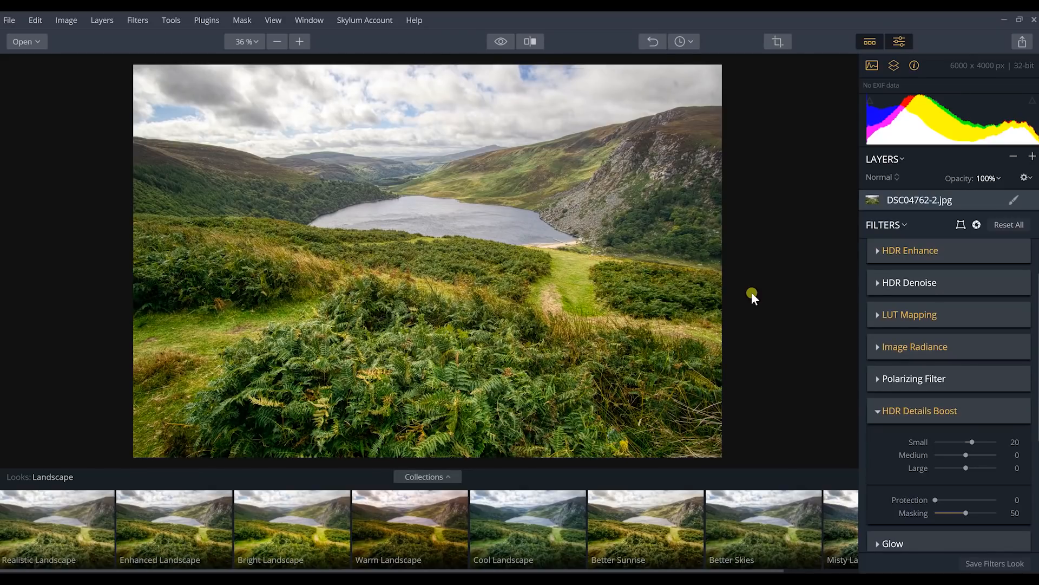
left_click(878, 411)
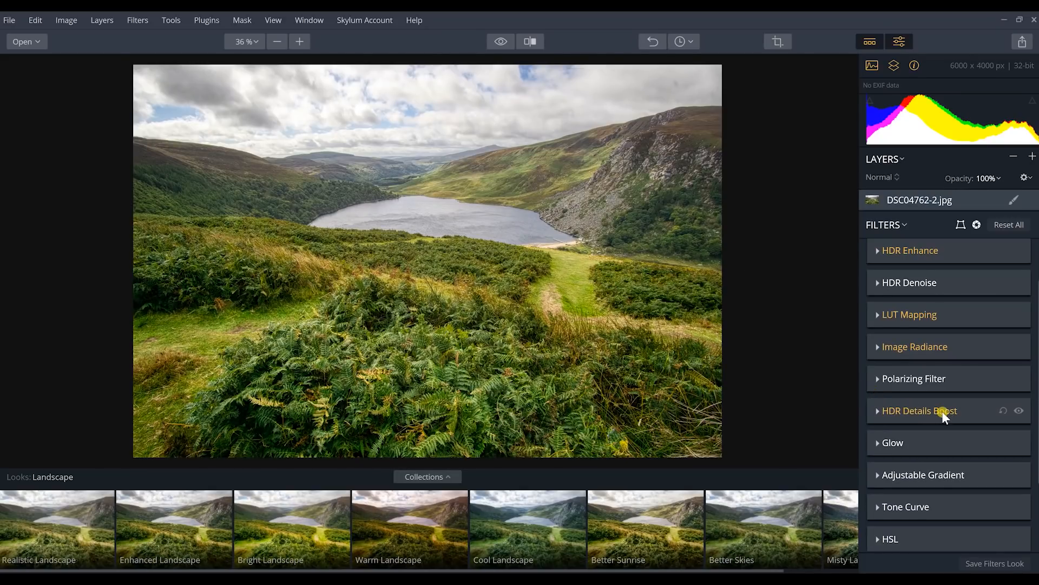
Darken the sky by setting the top Exposure to -43 in the Adjustable Gradient filter
left_click(889, 475)
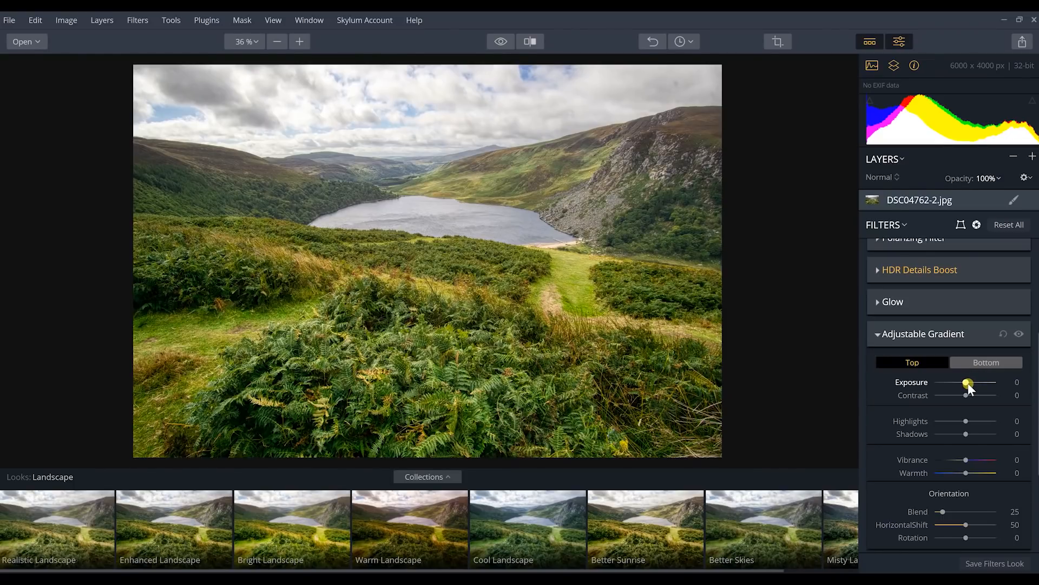
left_click_drag(967, 384, 954, 384)
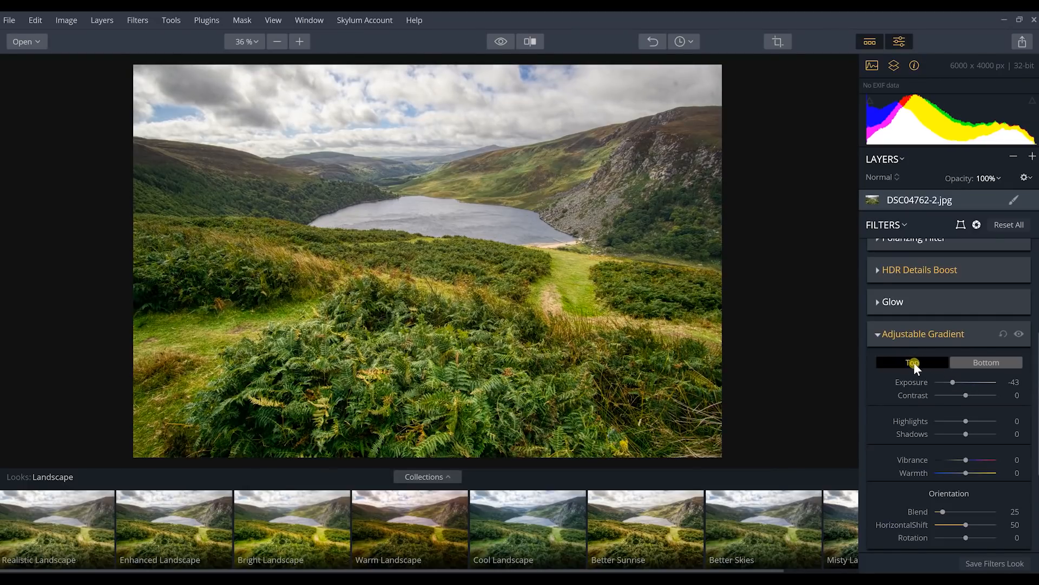
Refine the top Adjustable Gradient with Exposure -42, Contrast 12, Highlights 35, Shadows -9 and Vibrance 12
left_click_drag(953, 384, 955, 384)
left_click_drag(954, 384, 954, 384)
left_click_drag(966, 395, 970, 397)
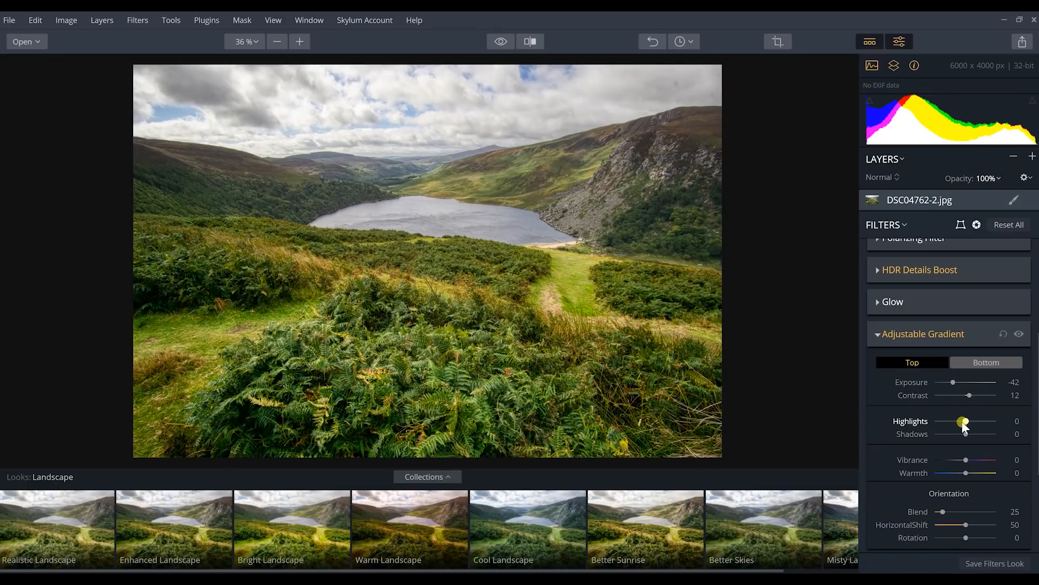
mouse_move(963, 423)
left_mouse_down()
mouse_move(978, 419)
mouse_move(964, 441)
left_mouse_up()
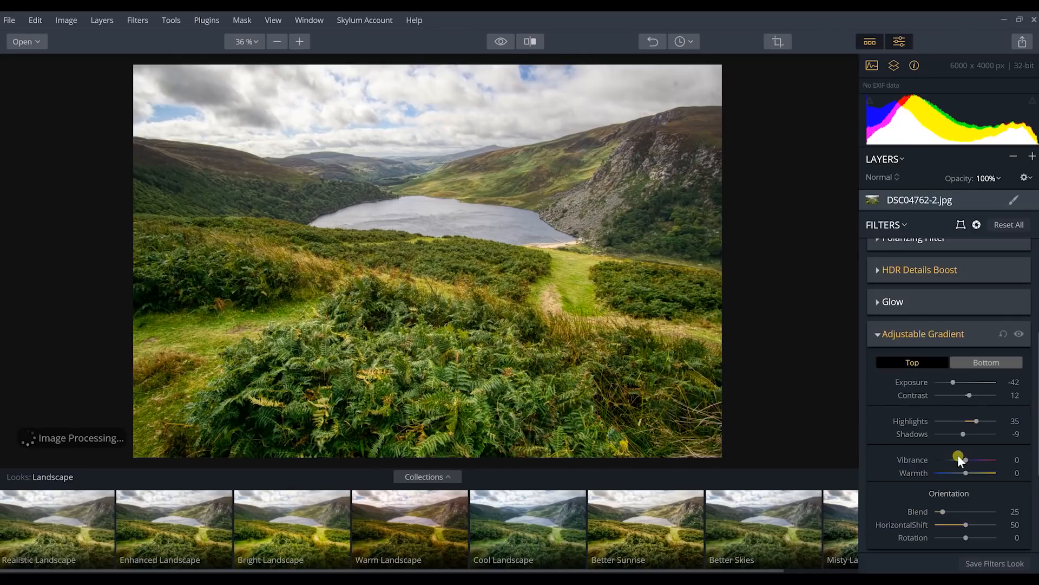
left_click_drag(966, 460, 970, 461)
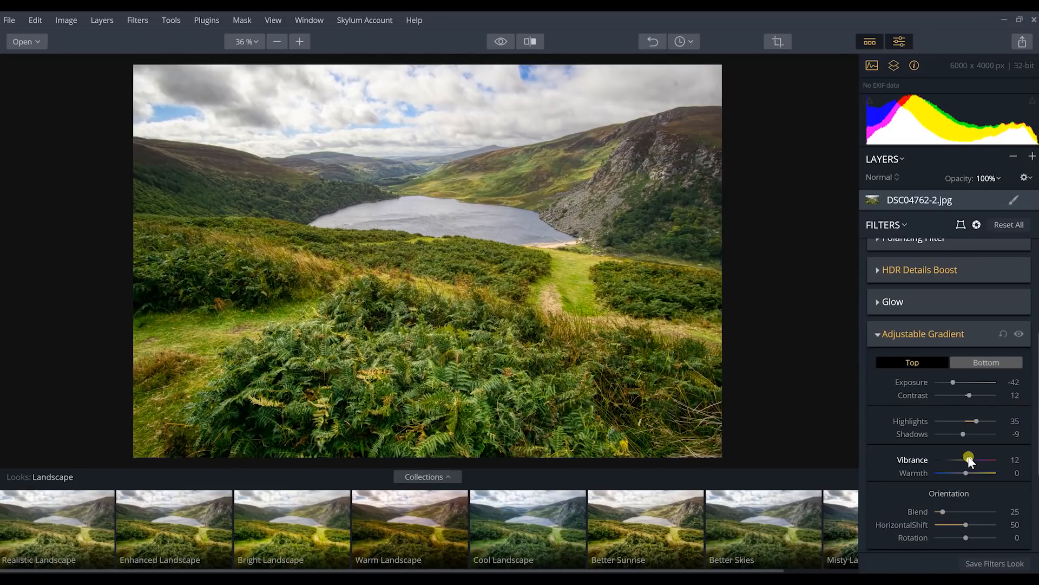
Compare the photo with and without the Adjustable Gradient filter, leave it enabled and collapse its settings
left_click(1020, 334)
left_click(1021, 334)
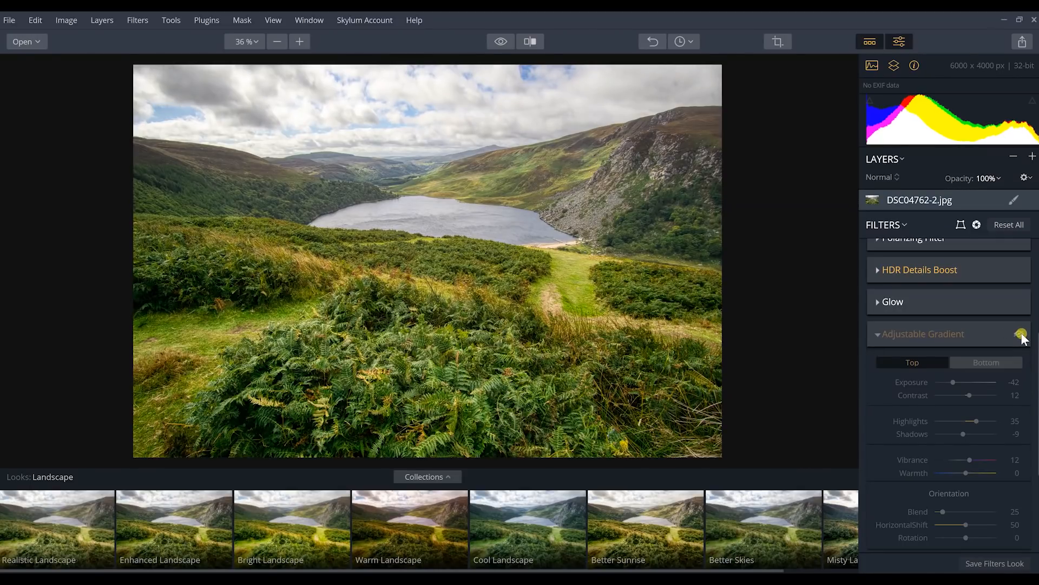
left_click(1020, 334)
left_click(1020, 334)
left_click(1020, 334)
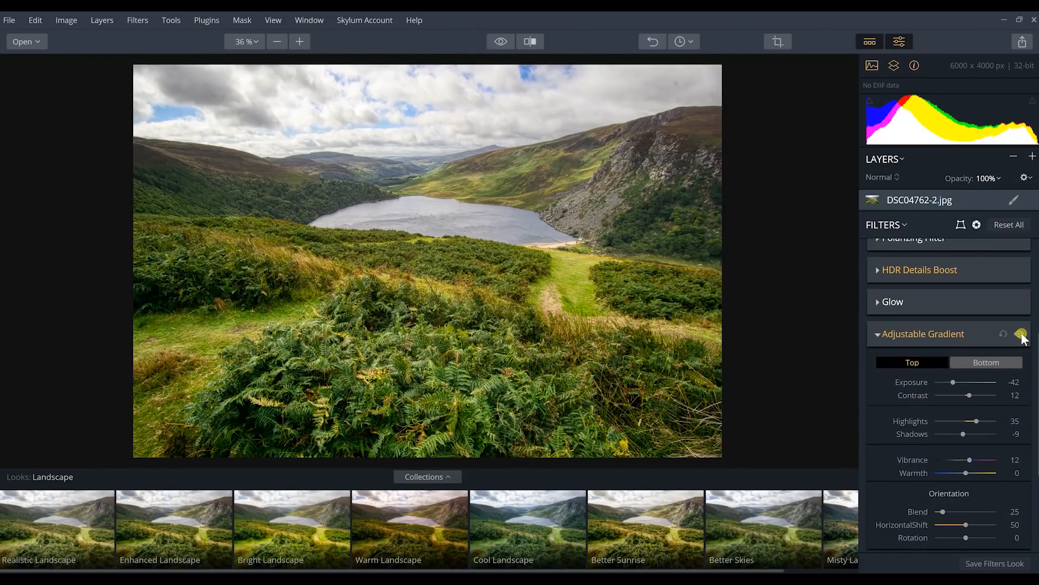
left_click_drag(1038, 382, 1036, 423)
left_click(879, 255)
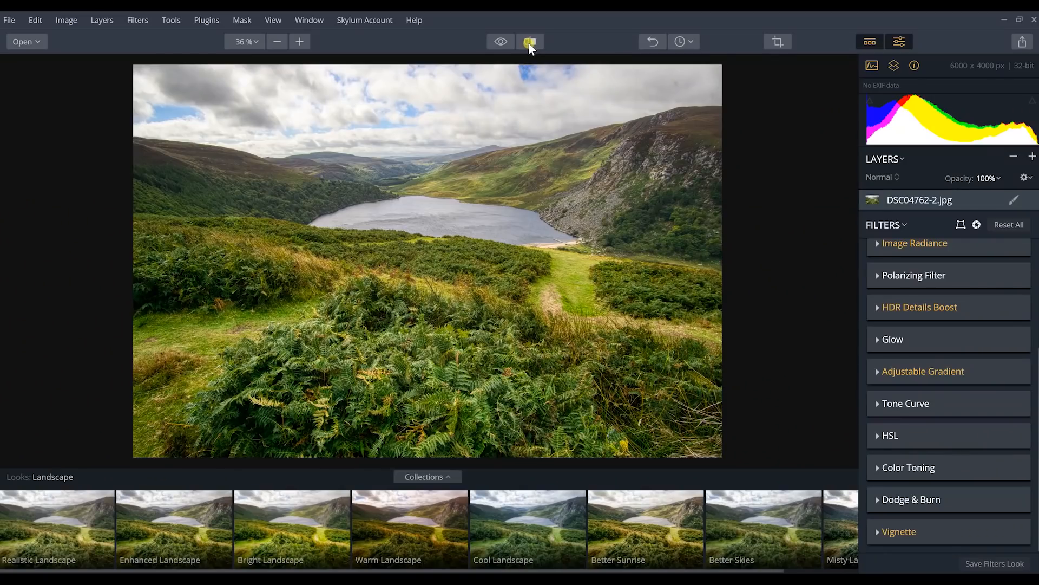
Compare the original and edited photo in the split before/after view, sweeping the divider back and forth across the landscape
left_click(530, 43)
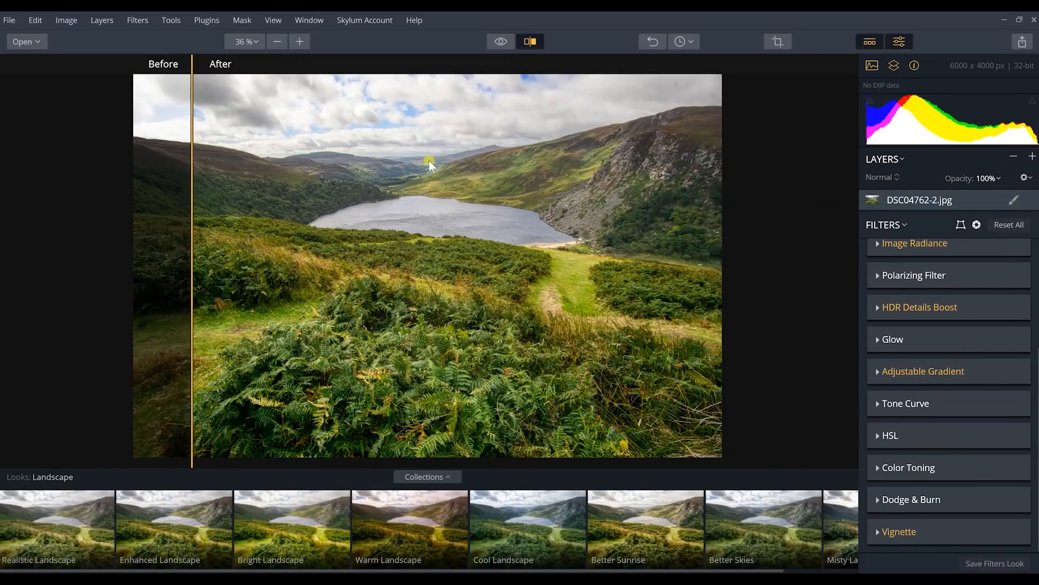
left_click_drag(193, 203, 597, 249)
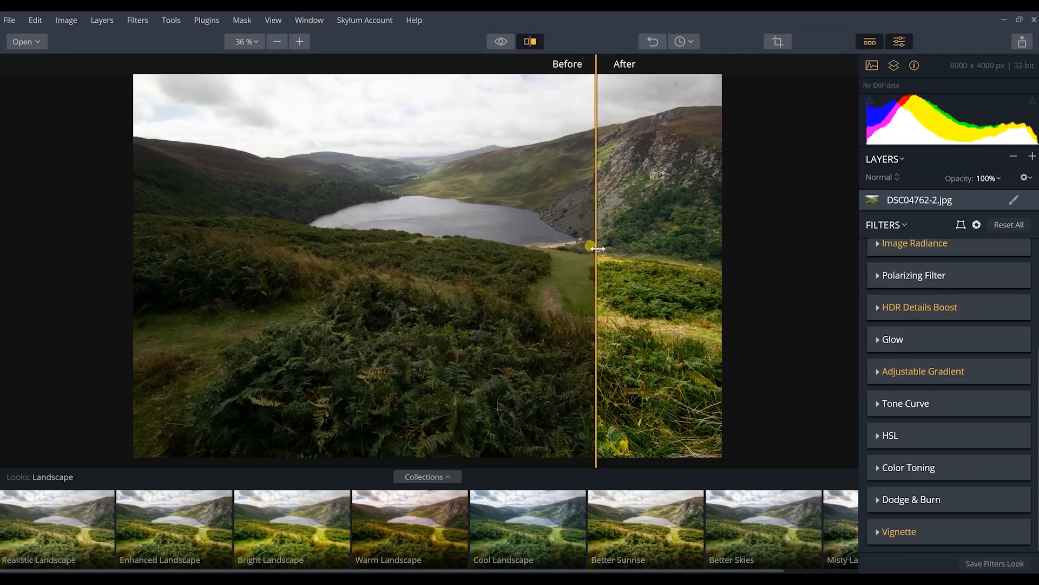
left_click_drag(597, 249, 320, 266)
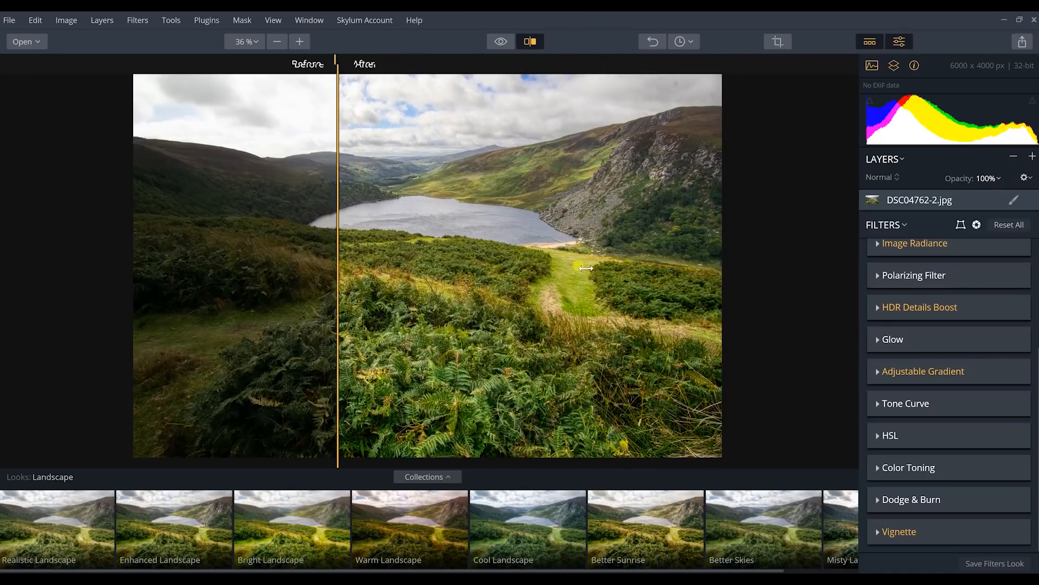
left_click(588, 269)
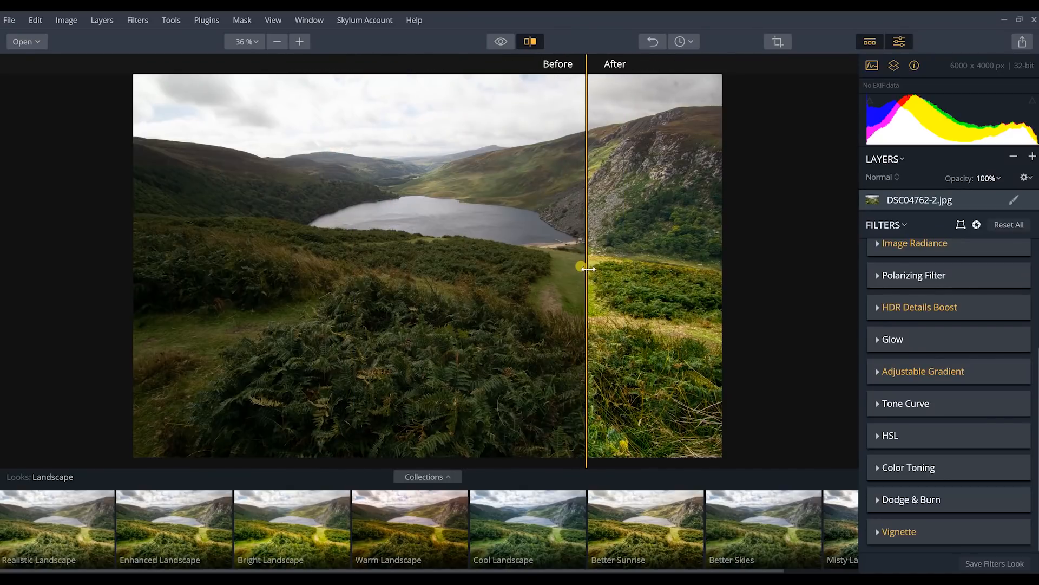
left_click_drag(589, 269, 271, 272)
left_click_drag(443, 271, 124, 255)
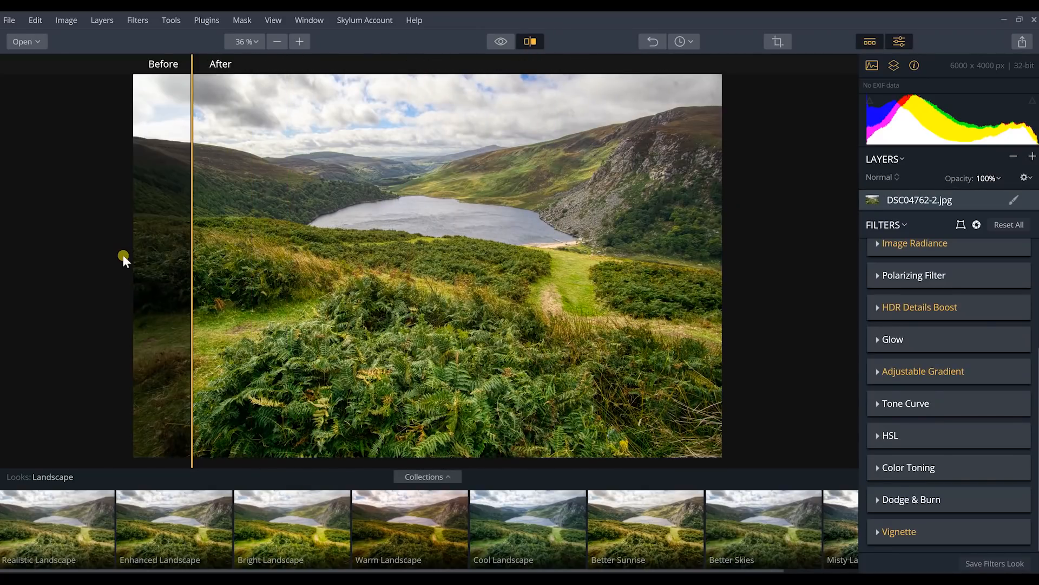
left_click(908, 307)
left_click_drag(193, 293, 321, 343)
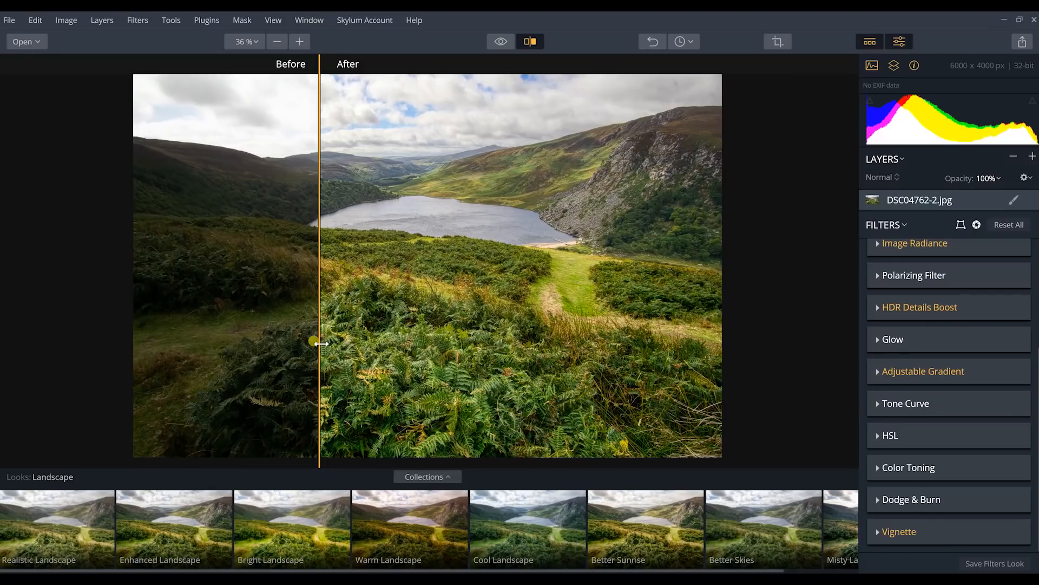
left_click_drag(321, 344, 184, 317)
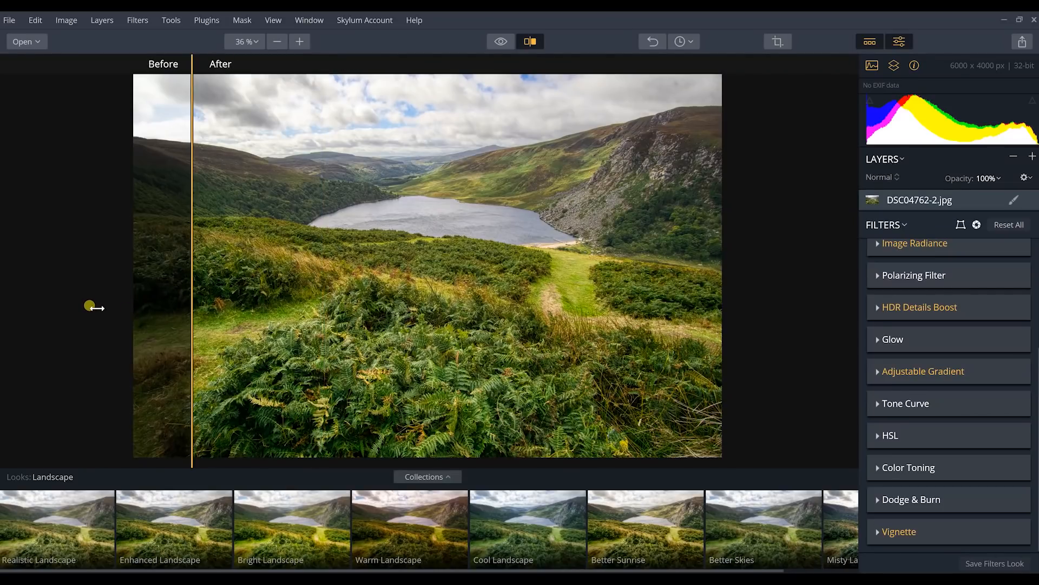
left_click_drag(90, 306, 528, 343)
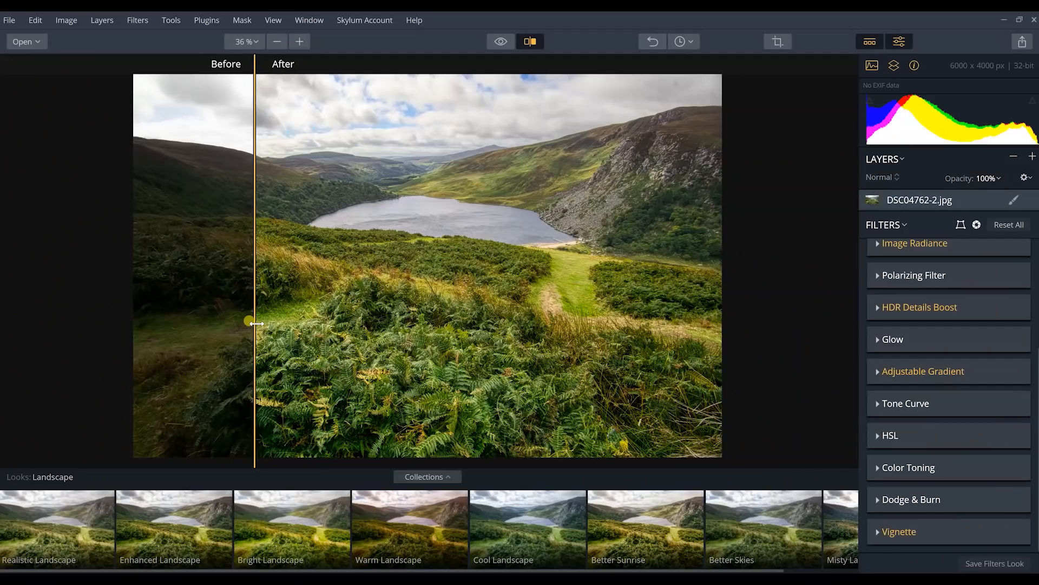
left_click_drag(254, 318, 150, 309)
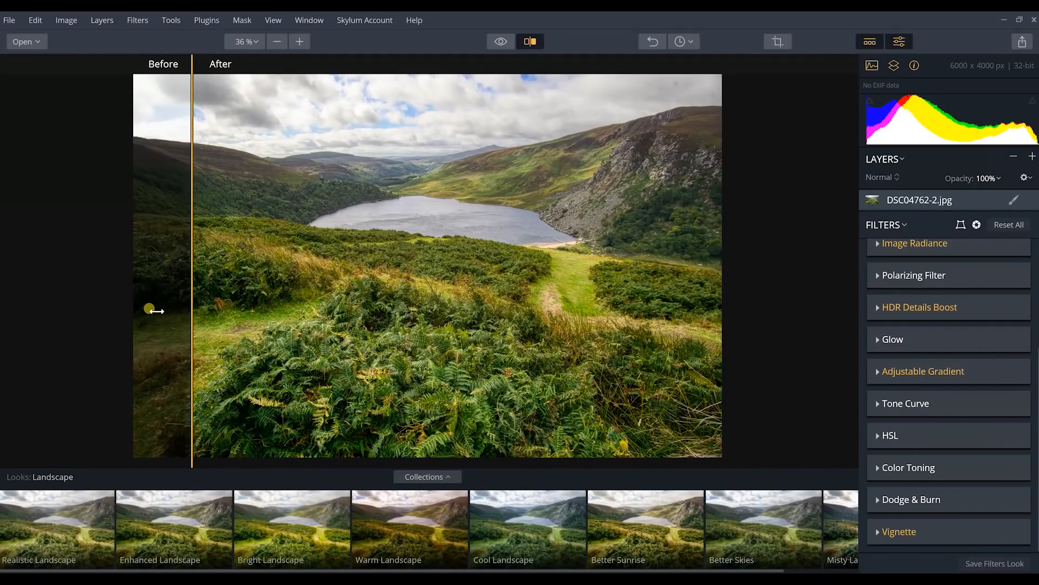